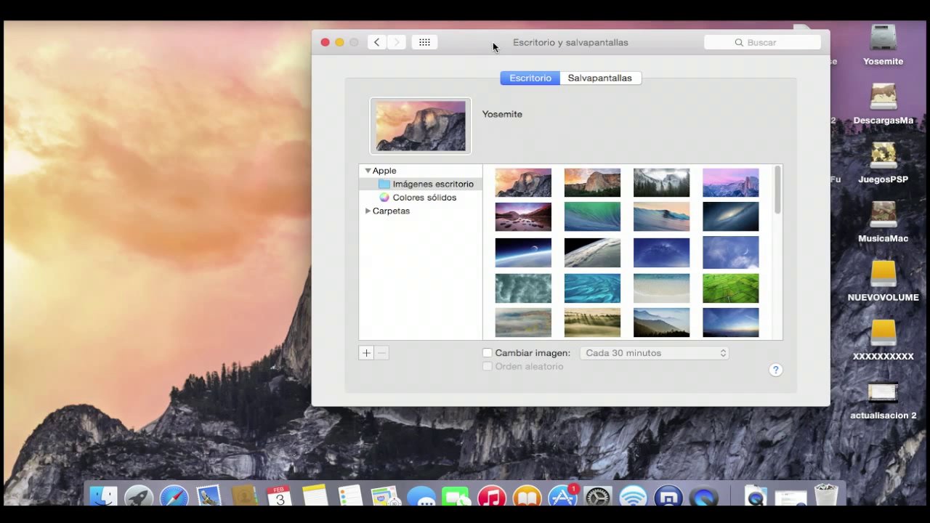
Step: Restore the minimized browser window, quit the desktop and screen saver preferences, and open the App Store's available updates
left_click(790, 496)
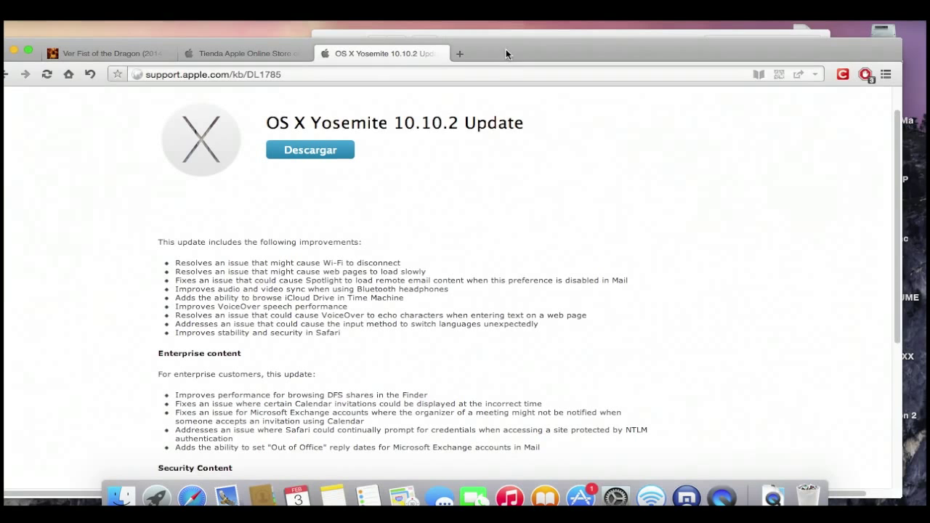
left_click(500, 33)
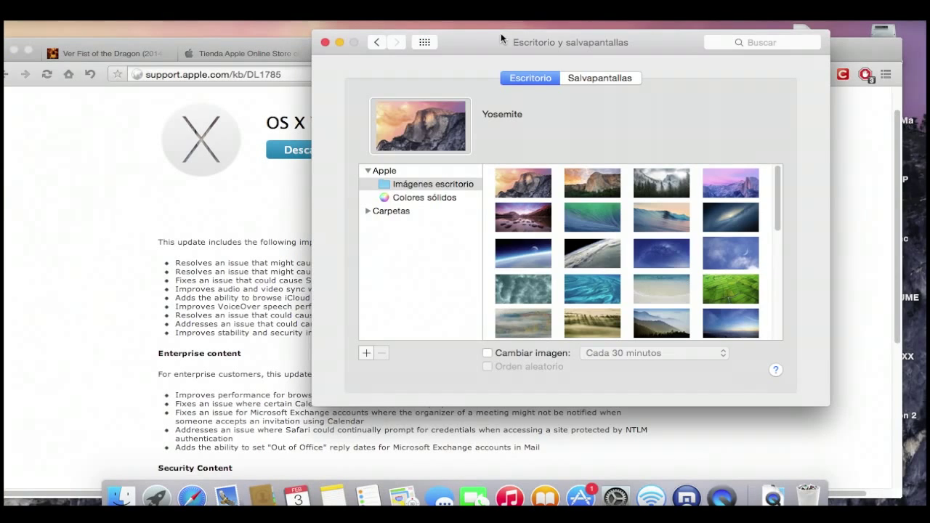
key("super+q")
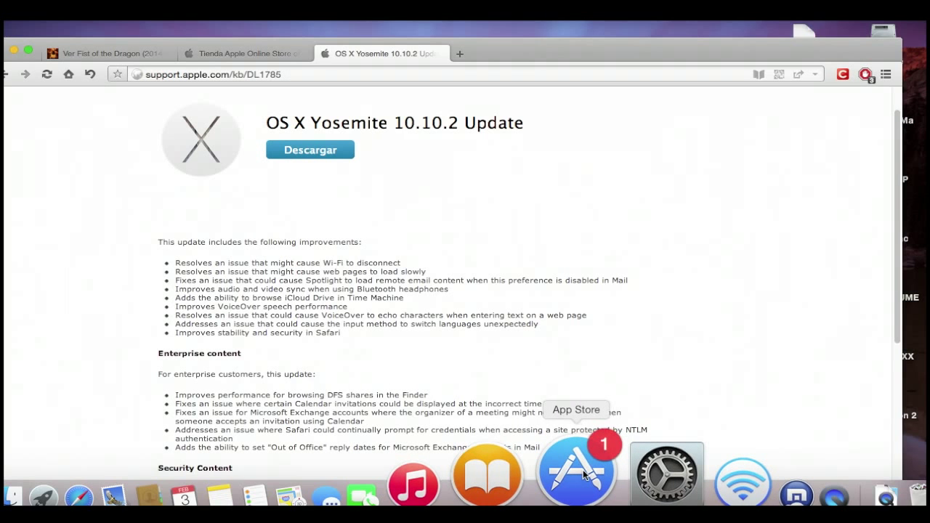
left_click(583, 470)
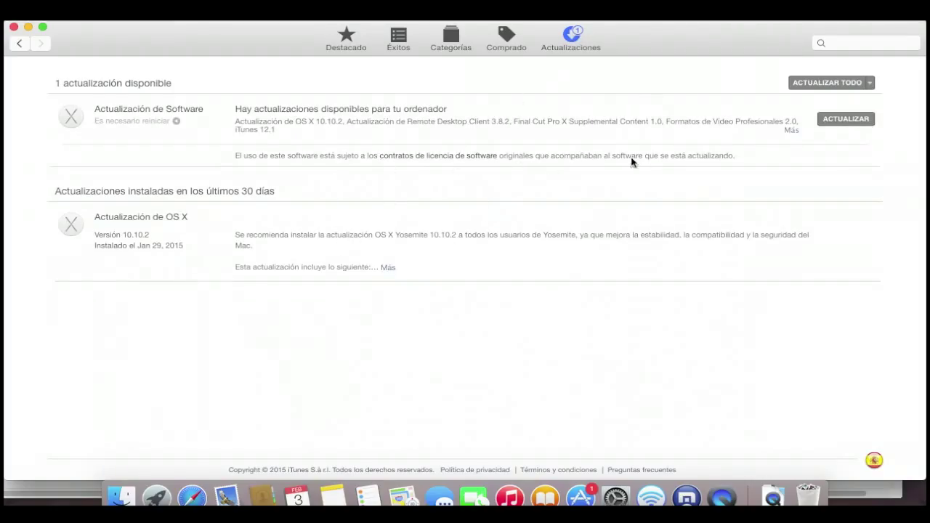
Step: Check the installed OS X version in the Mac's system overview, and close the overview
left_click(15, 9)
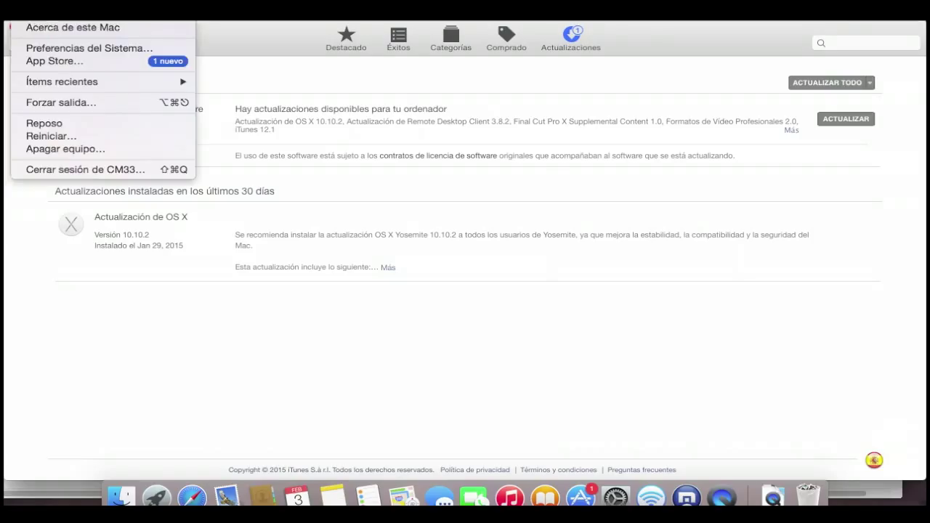
left_click(33, 16)
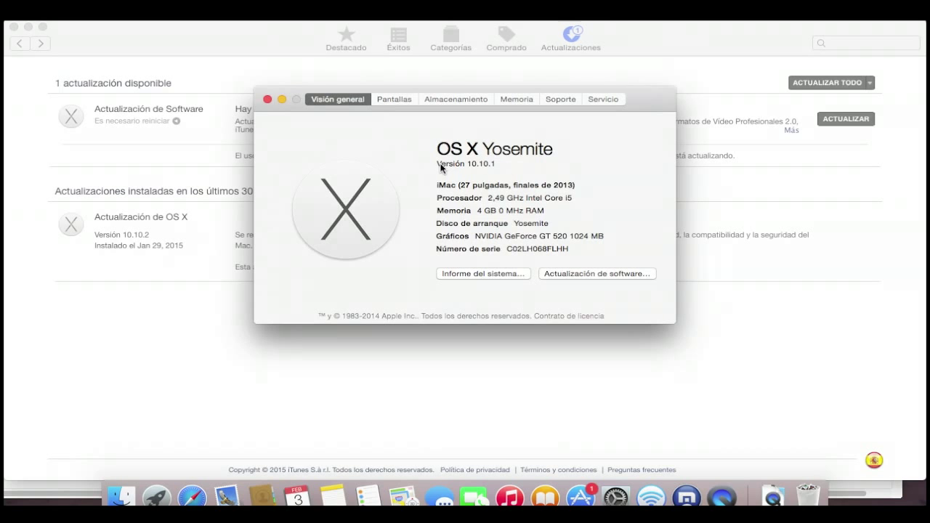
left_click(499, 161)
left_click(268, 99)
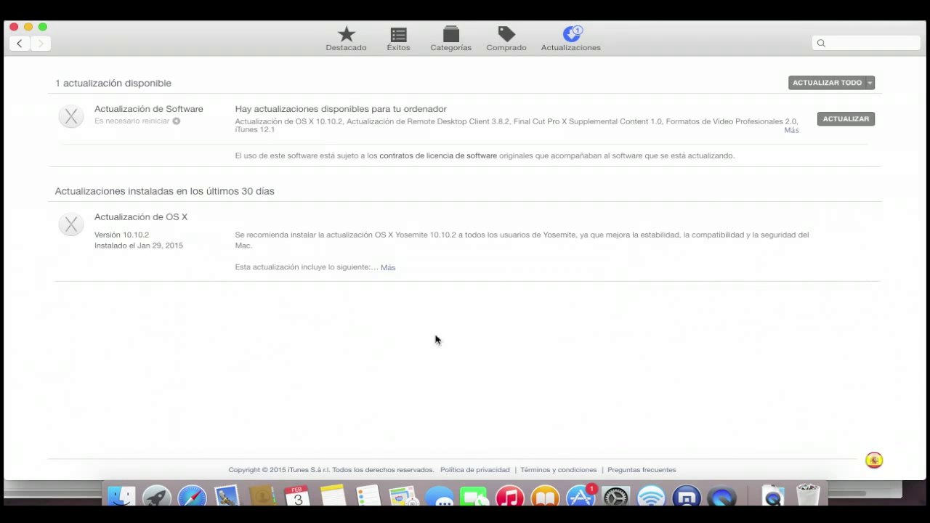
Step: Expand the details of the available software updates and compare them with the OS X version shown in the Mac's system overview
left_click(790, 130)
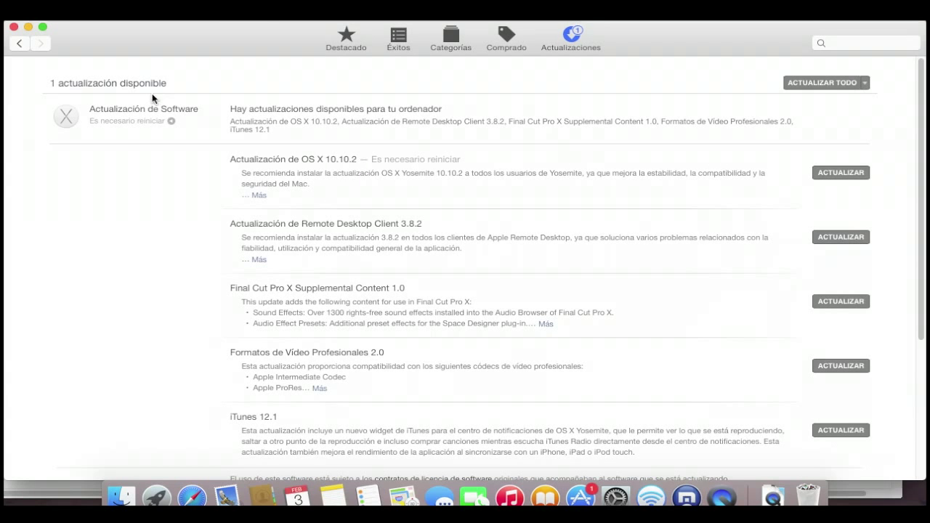
left_click(15, 12)
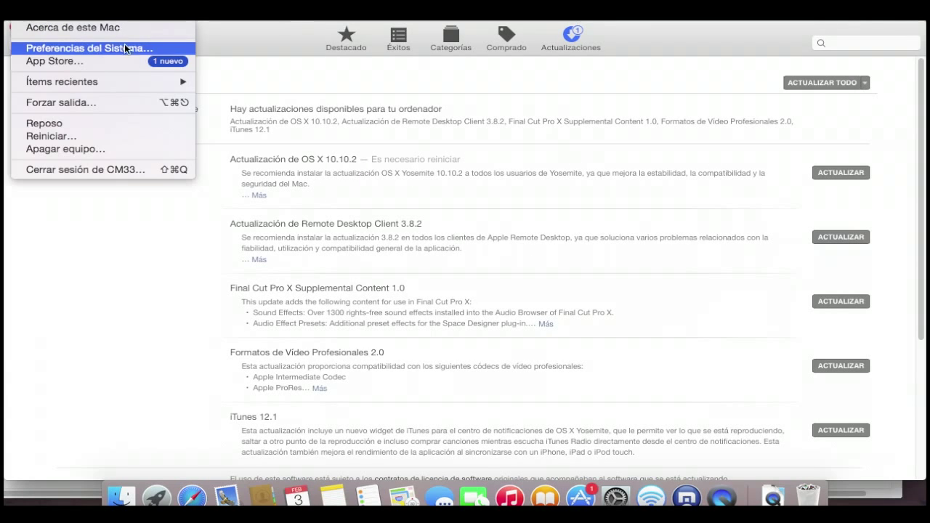
left_click(82, 28)
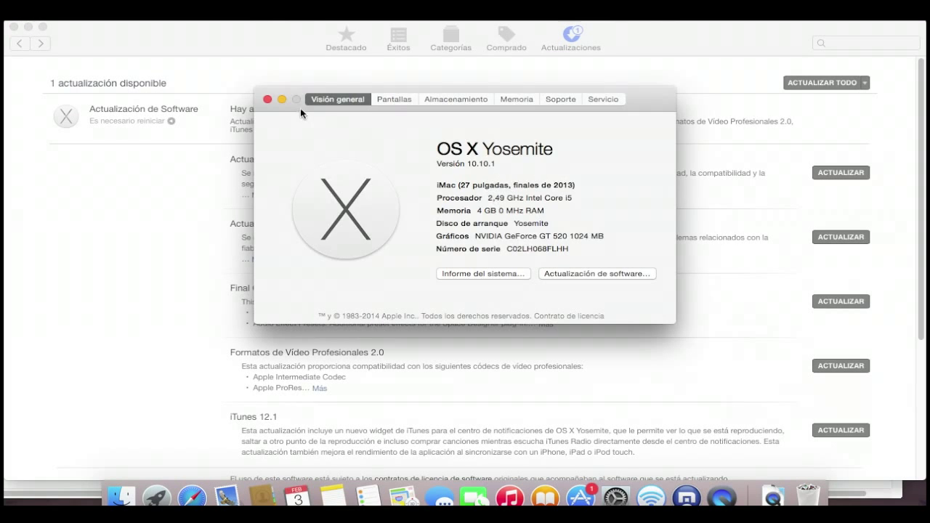
left_click(268, 99)
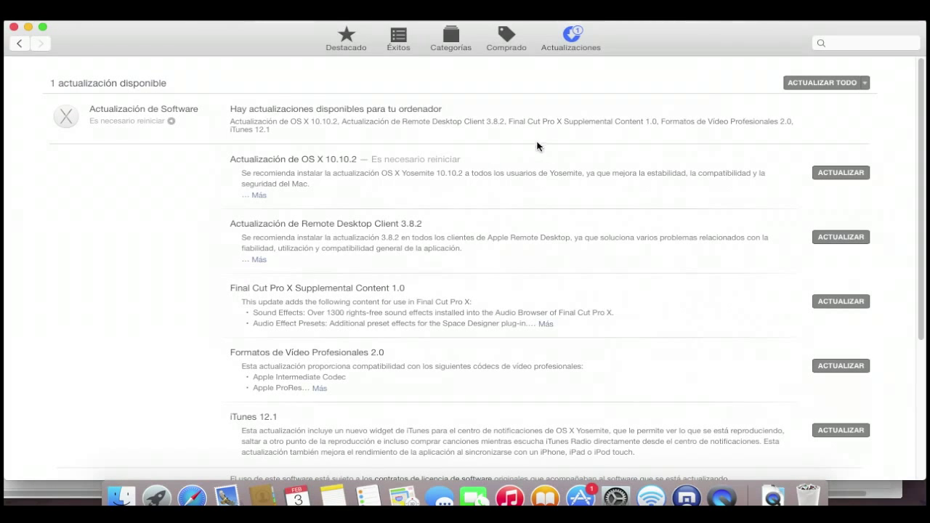
Step: Close the App Store and download the OS X Yosemite 10.10.2 Update as osxupd10.10.2 into the Descargas folder
left_click(14, 28)
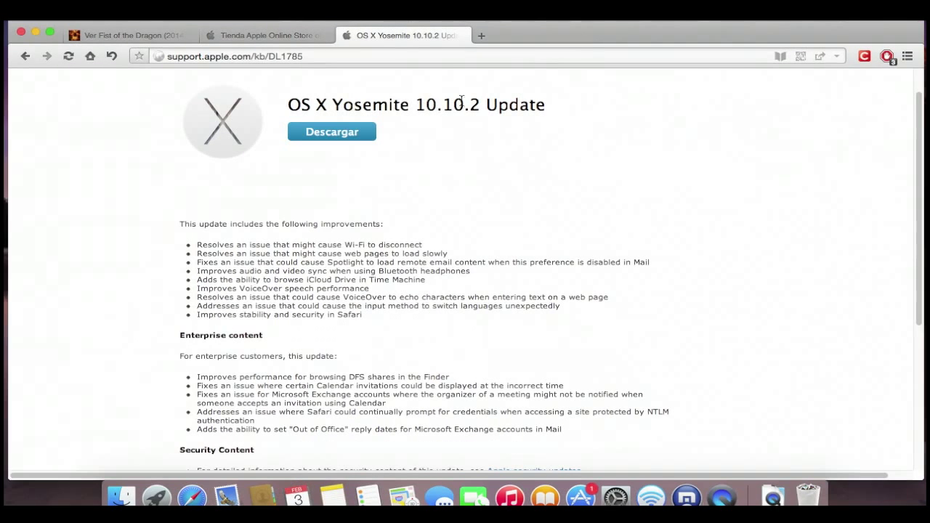
left_click(366, 137)
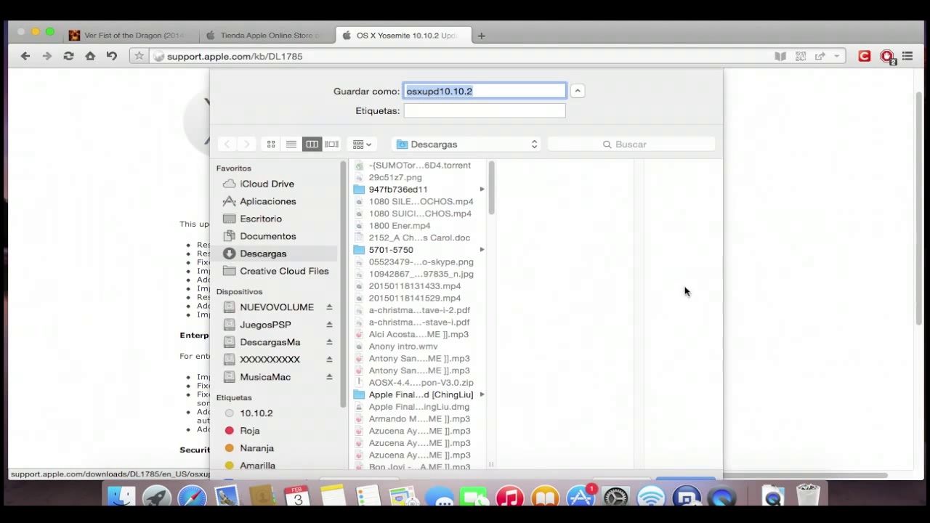
left_click(701, 478)
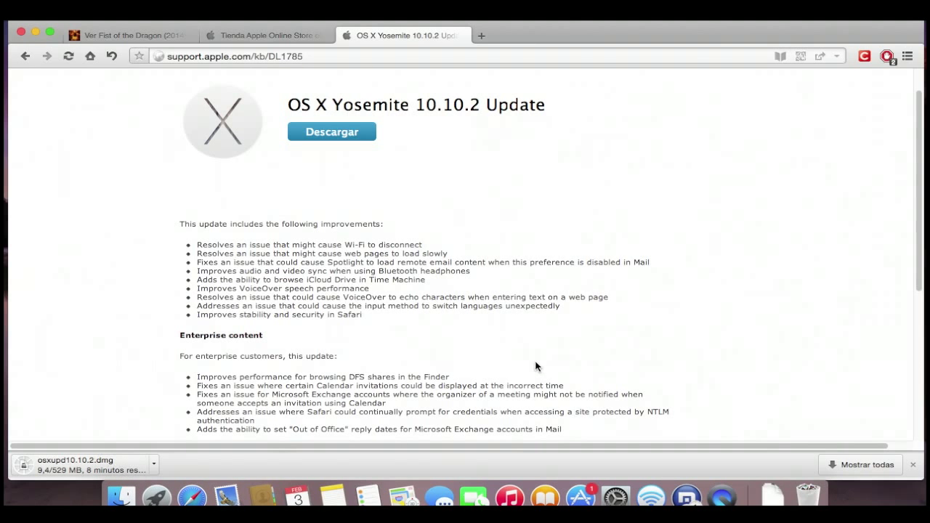
Step: Locate osxupd10.10.2.dmg in the Descargas folder and quit the web browser
scroll(504, 376, "down", 2)
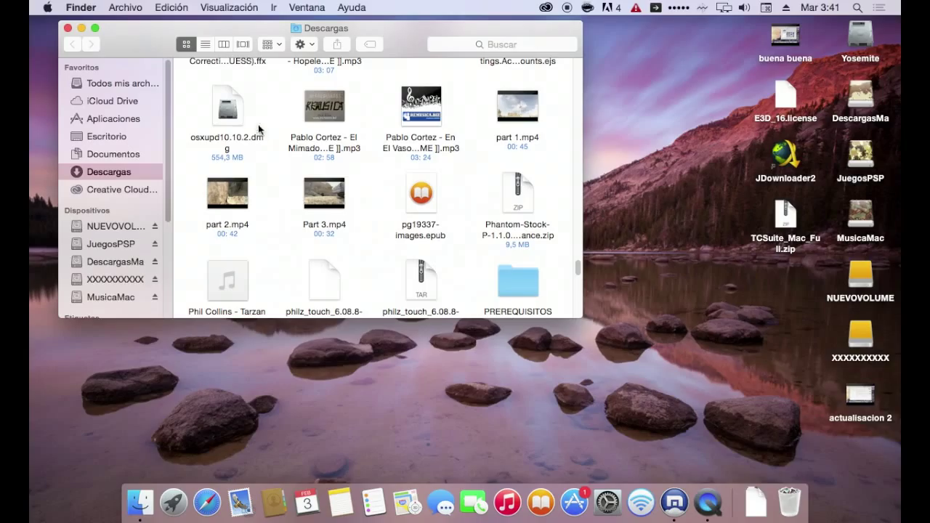
left_click(228, 113)
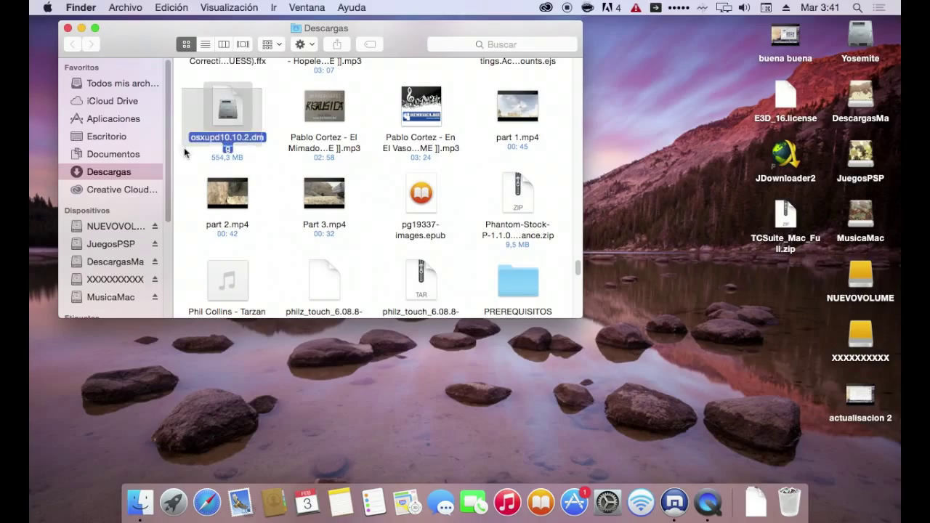
left_click(267, 118)
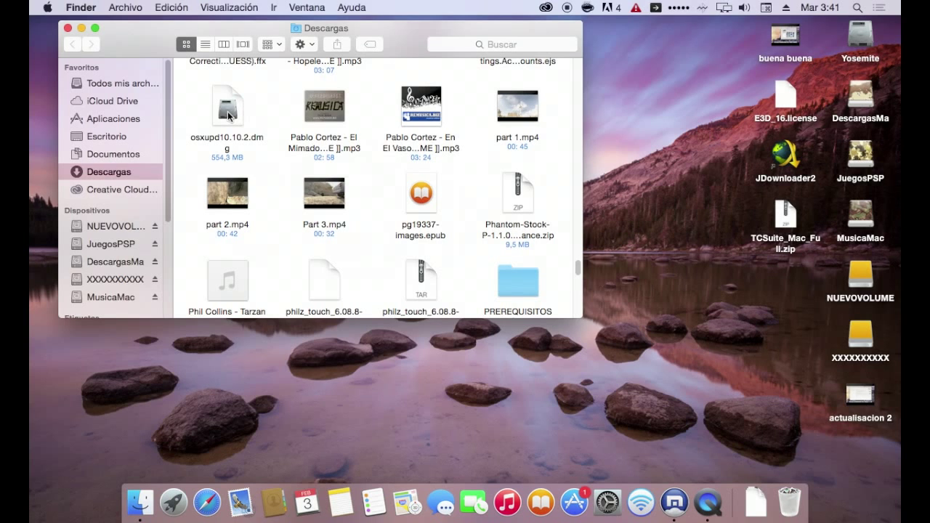
right_click(678, 439)
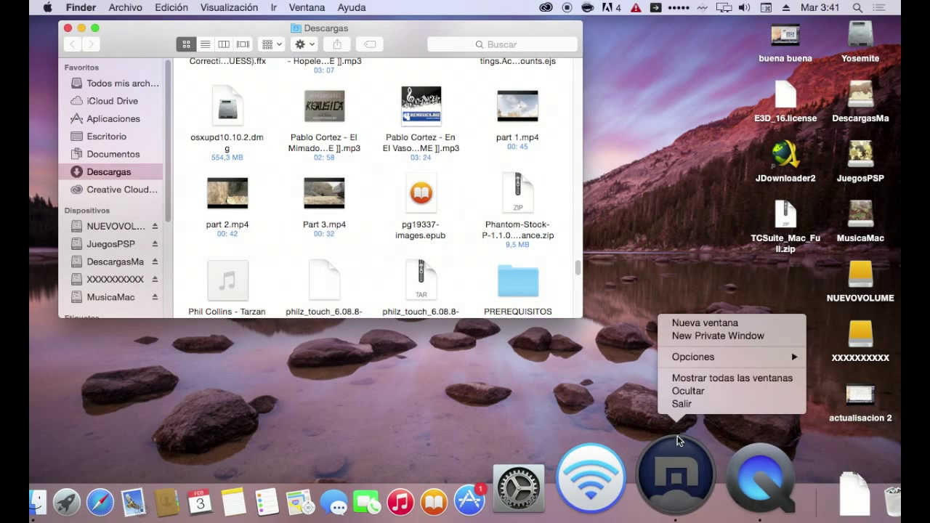
left_click(681, 403)
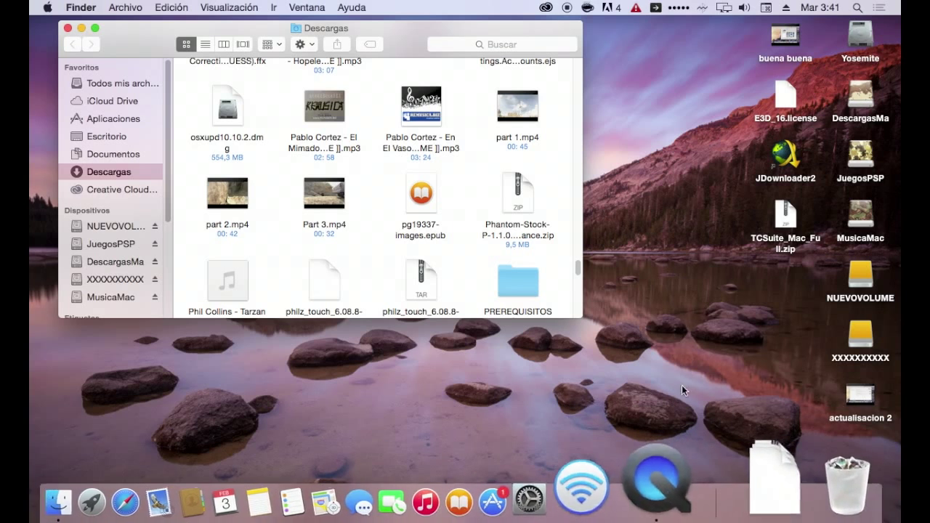
Step: Mount osxupd10.10.2.dmg and launch the OSXUpd10.10.2.pkg installer from the disk image
left_click(230, 122)
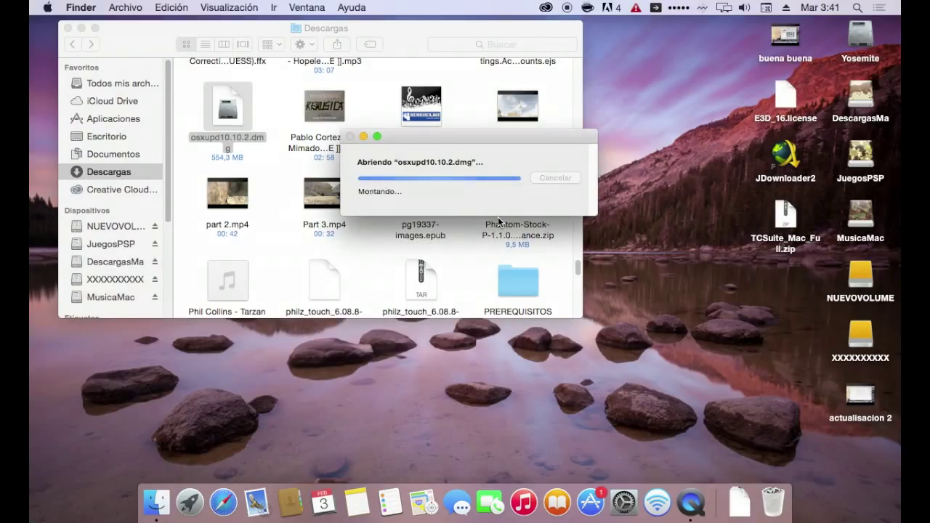
left_click(67, 27)
double_click(135, 73)
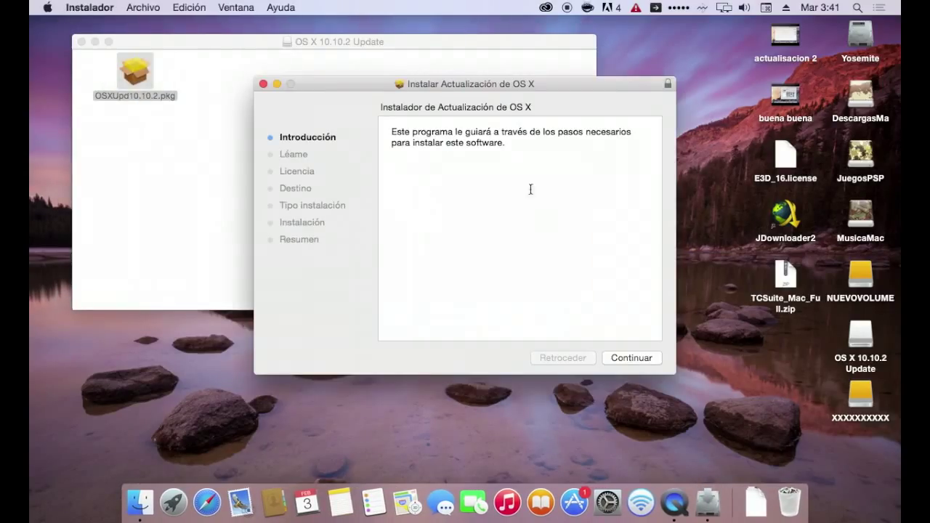
Step: Proceed past the installer's introduction and read through the Léame page listing the update's improvements
left_click(626, 358)
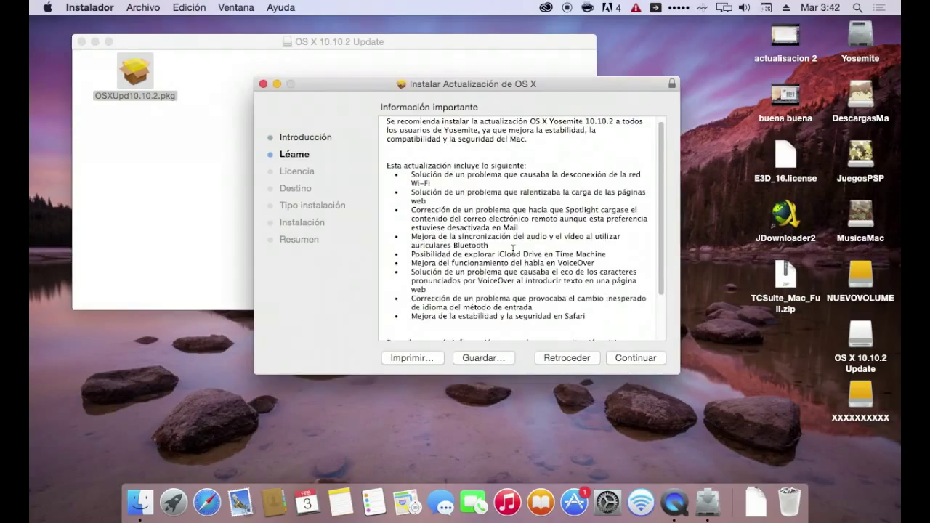
scroll(508, 250, "down", 2)
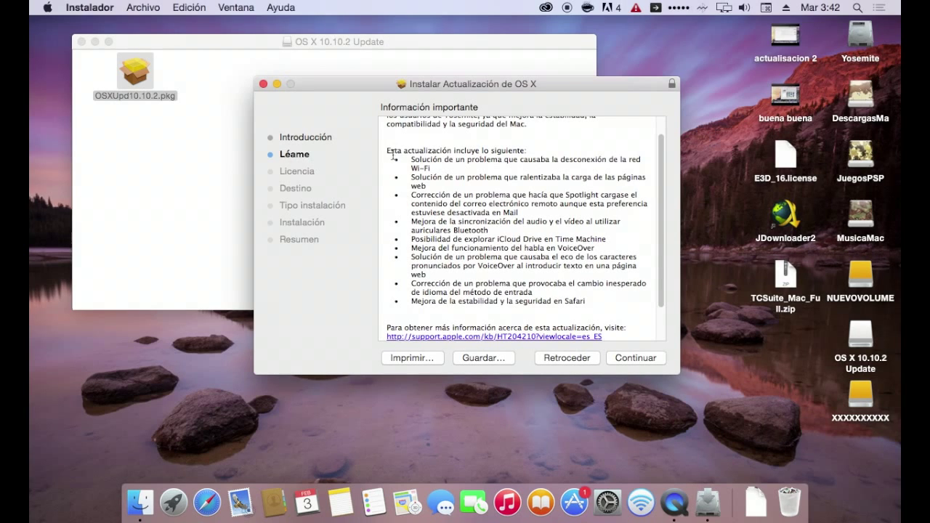
left_click_drag(392, 155, 641, 307)
left_click(470, 202)
scroll(594, 311, "down", 3)
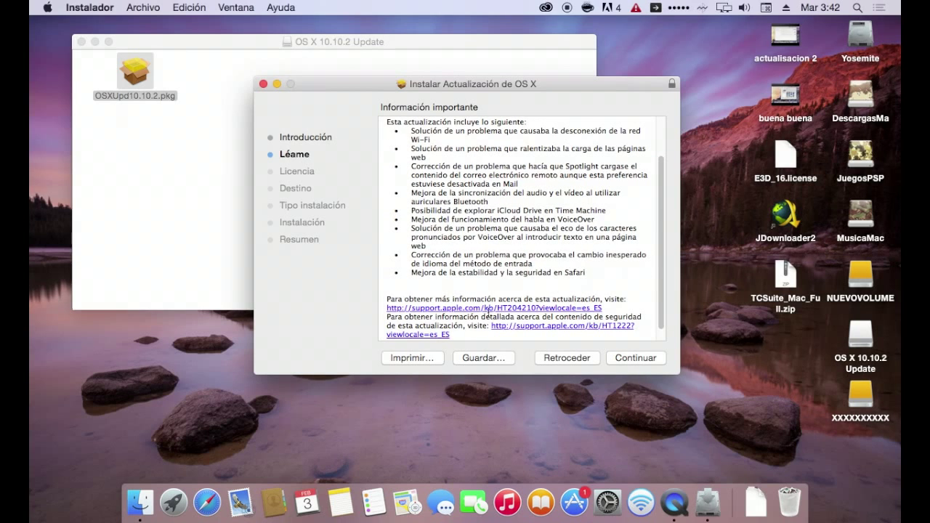
Step: Proceed to the OS X Yosemite software licence agreement and accept its terms
left_click(643, 361)
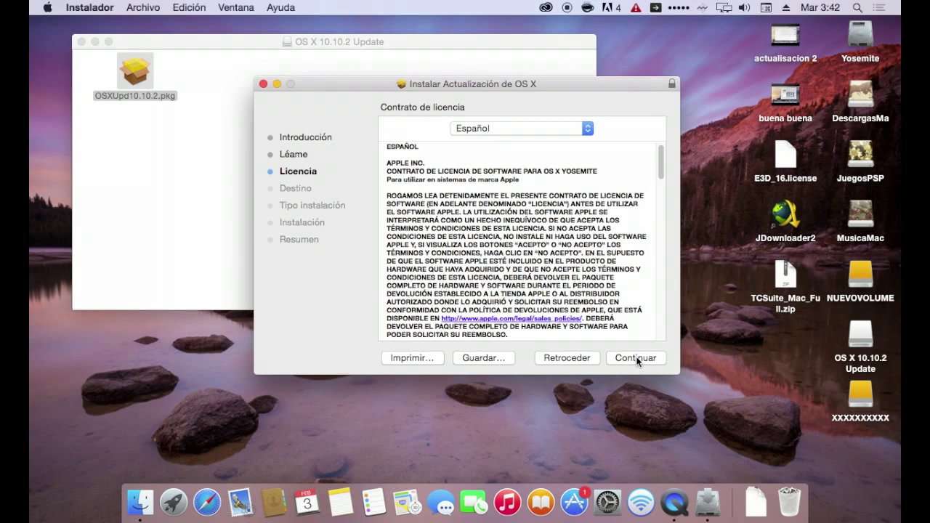
left_click(636, 357)
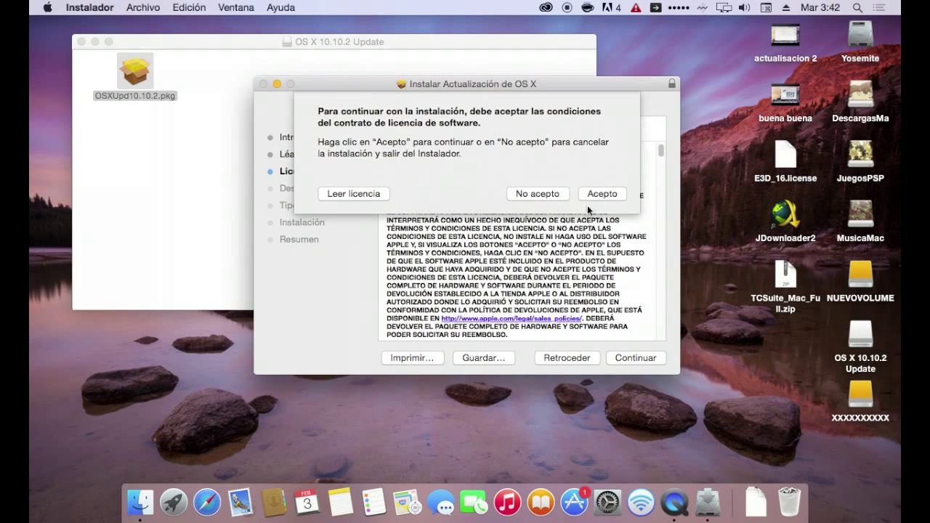
left_click(592, 196)
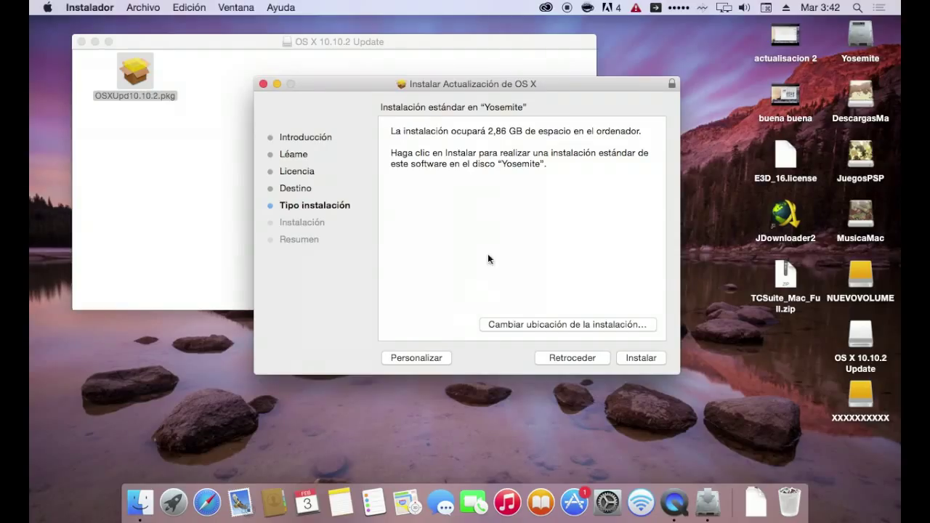
Step: Start the standard installation on the Yosemite disk, authorizing it with the account password and agreeing to the required restart
left_click(641, 358)
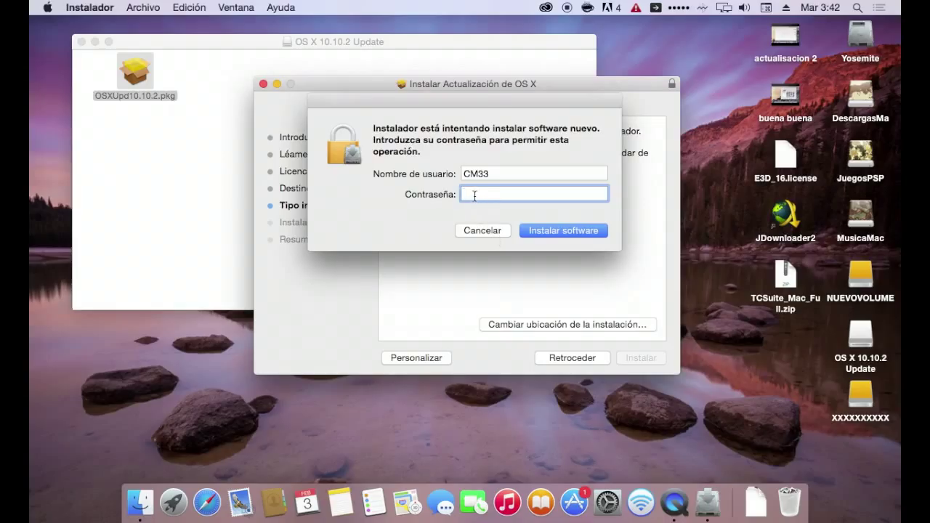
type("••••••••")
key("Return")
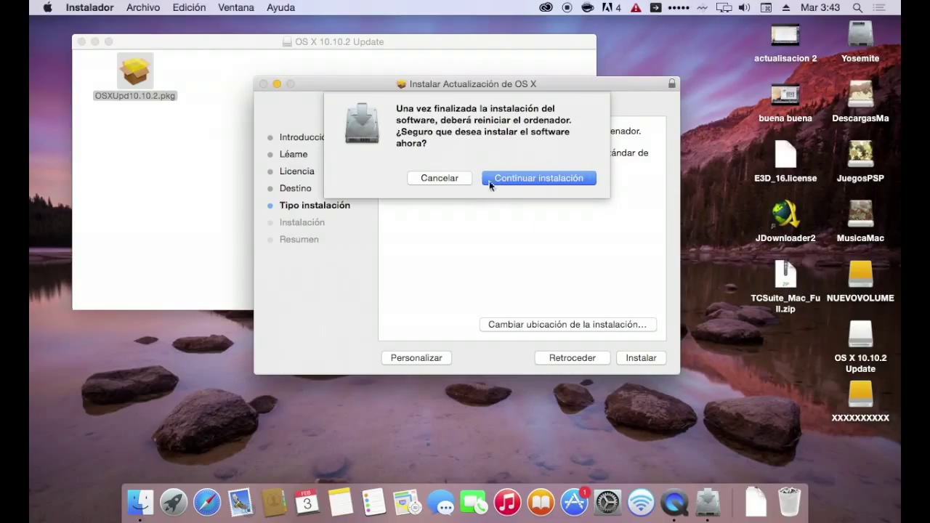
left_click(514, 181)
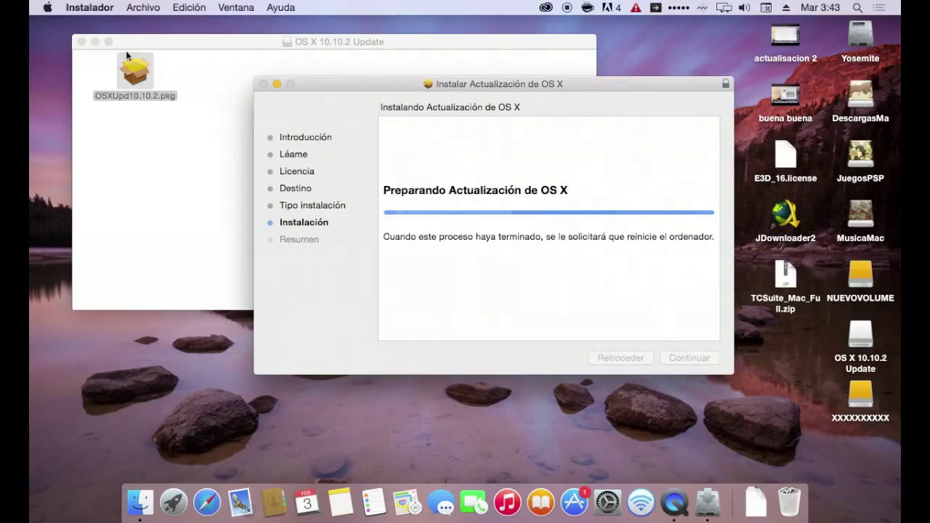
Step: Close the OS X 10.10.2 Update disk image window and move the installer window up to just beneath the menu bar
left_click(80, 41)
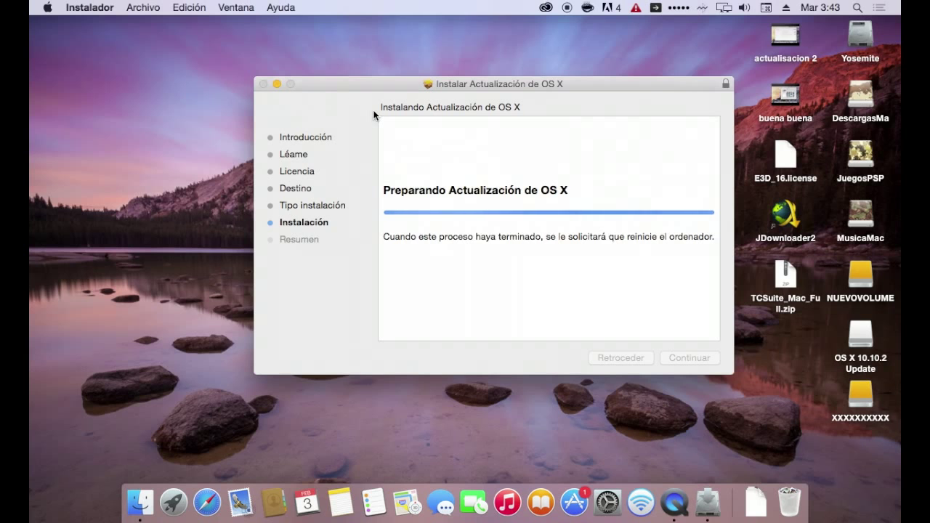
left_click_drag(358, 84, 295, 23)
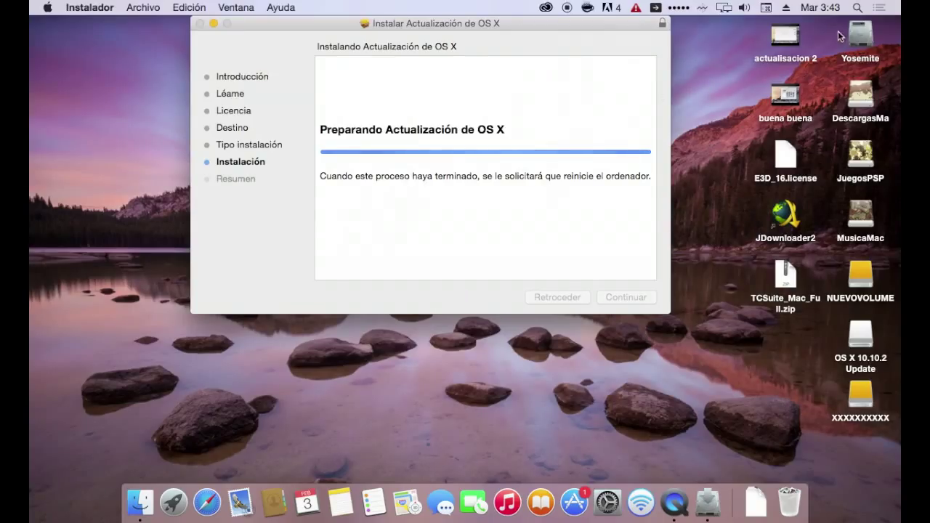
Step: Search Spotlight for "utili", open Utilidad de Discos to view its list of disks and volumes, and close its window
left_click(859, 9)
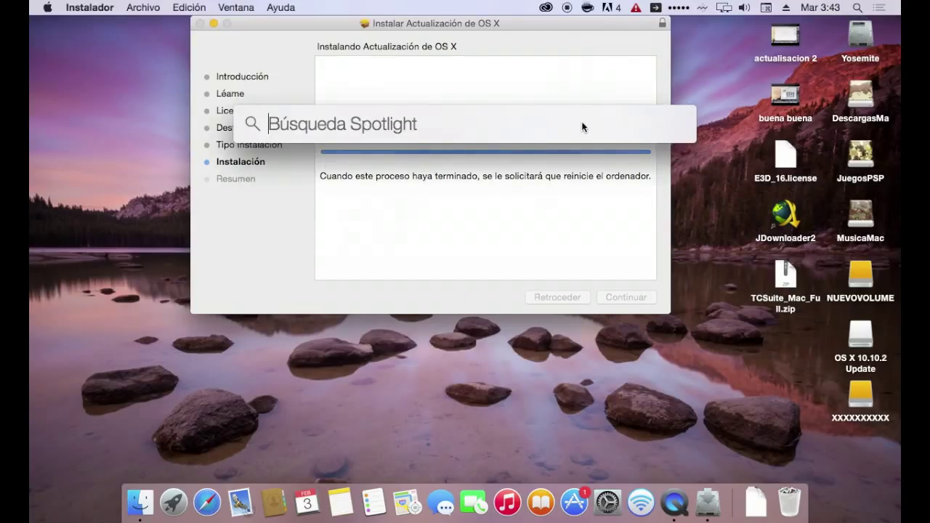
type("ut")
type("ilid")
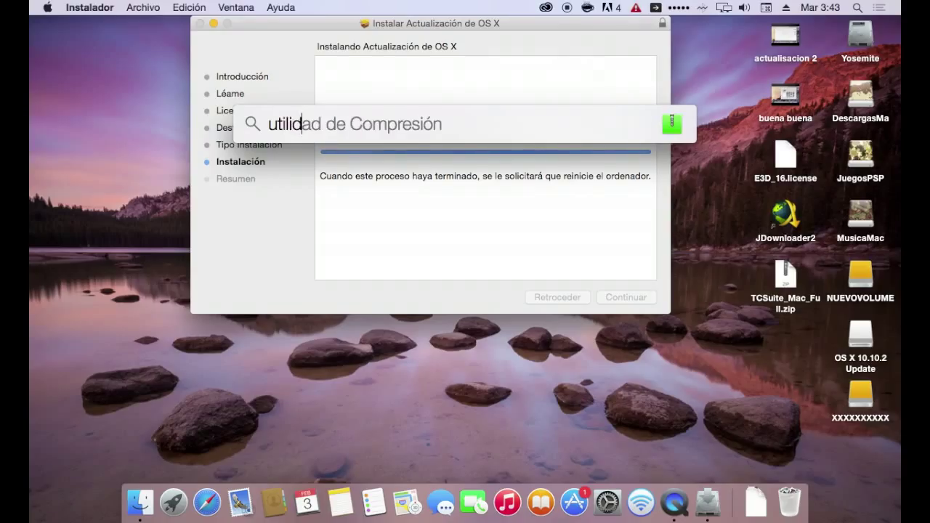
key("BackSpace")
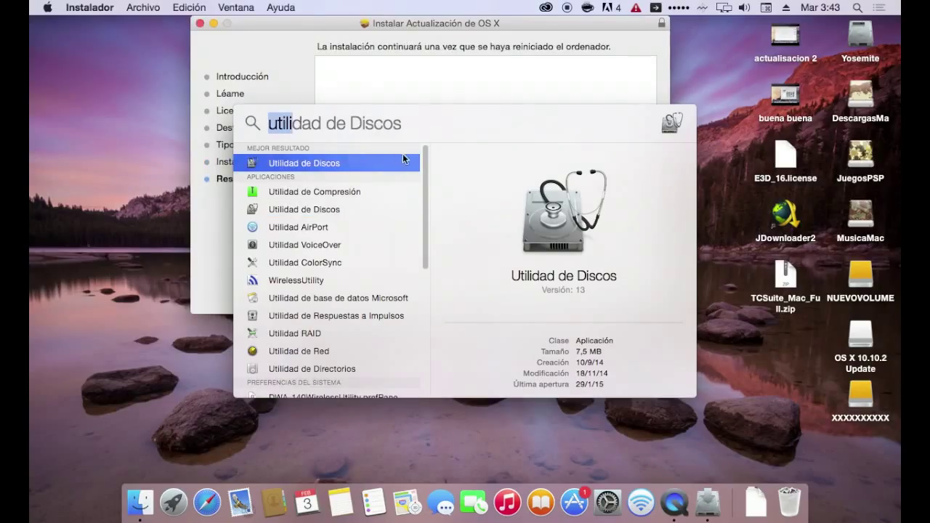
left_click(272, 163)
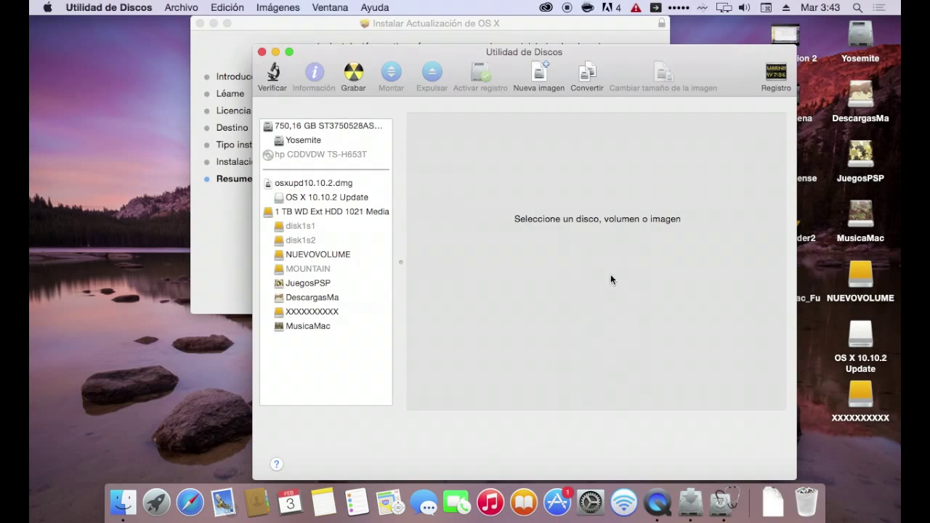
left_click(262, 52)
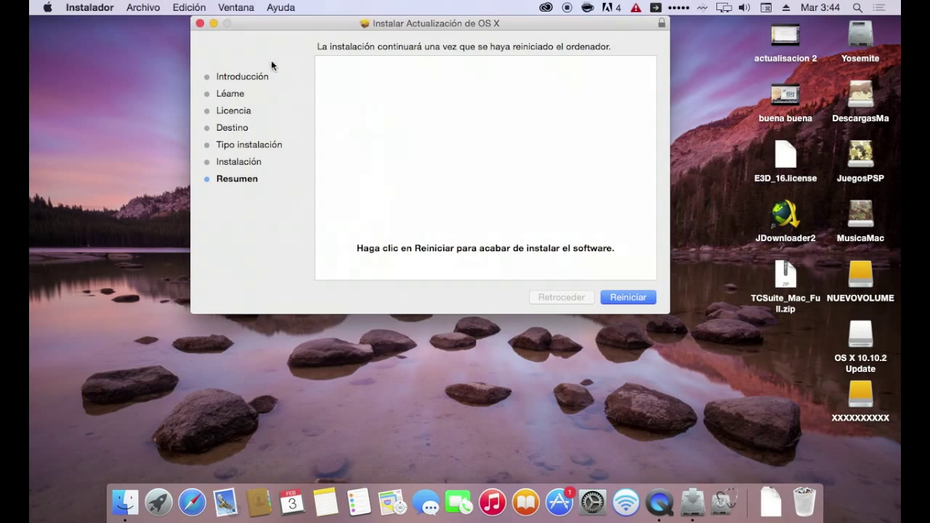
Step: Look through Launchpad's Otros utilities folder and the first two pages of applications, and return to the installer
left_click(167, 497)
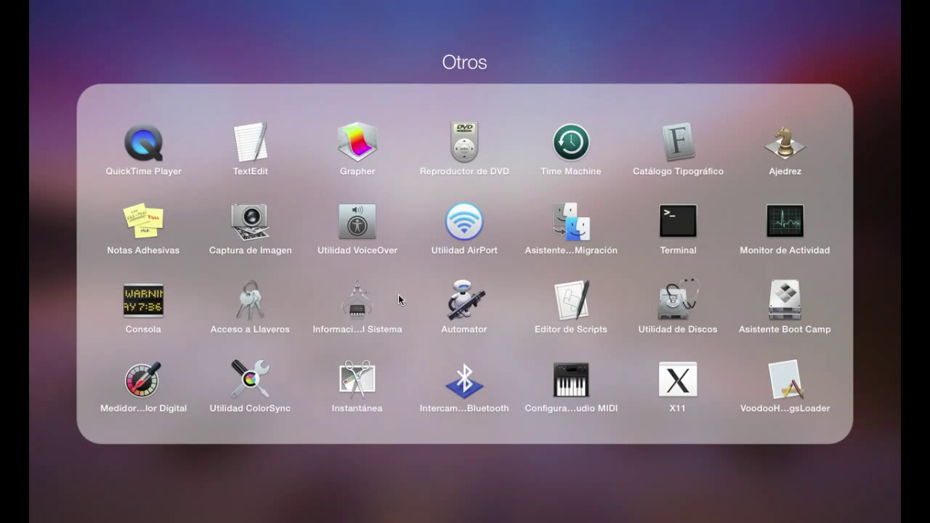
left_click(502, 94)
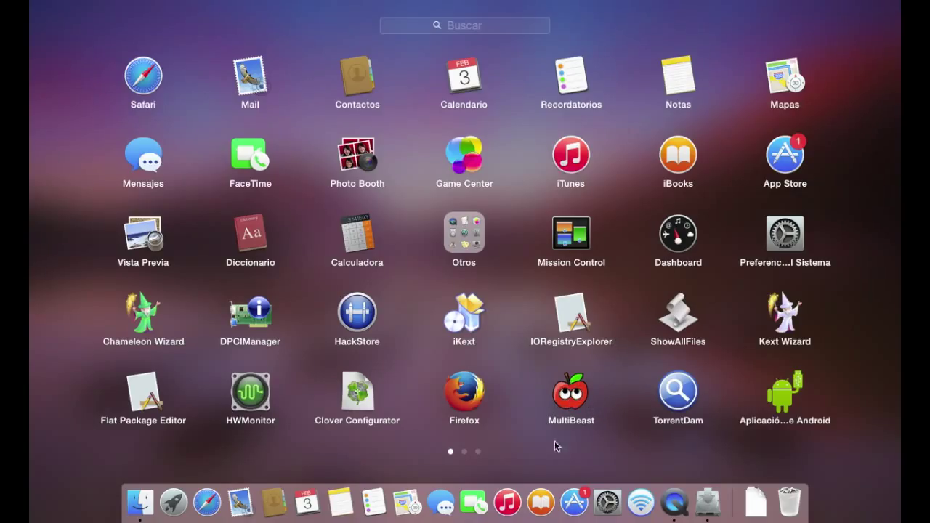
scroll(703, 348, "right", 3)
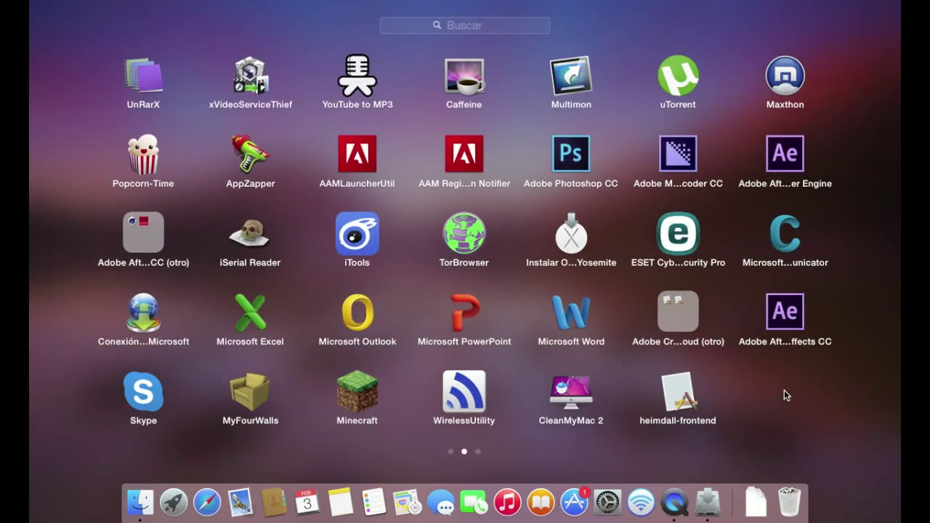
left_click(784, 395)
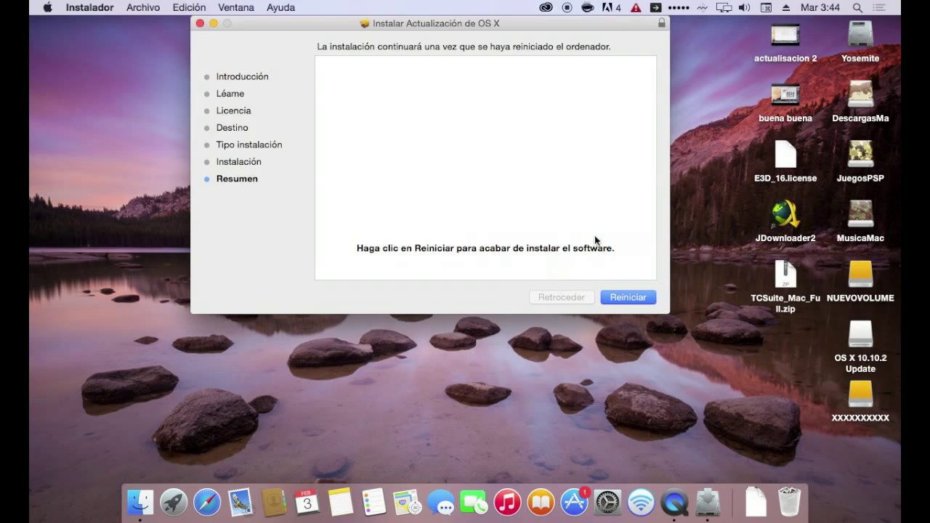
Step: Restart the Mac to finish installing the update, and dismiss the disk repair alert for MusicaMac
left_click(626, 297)
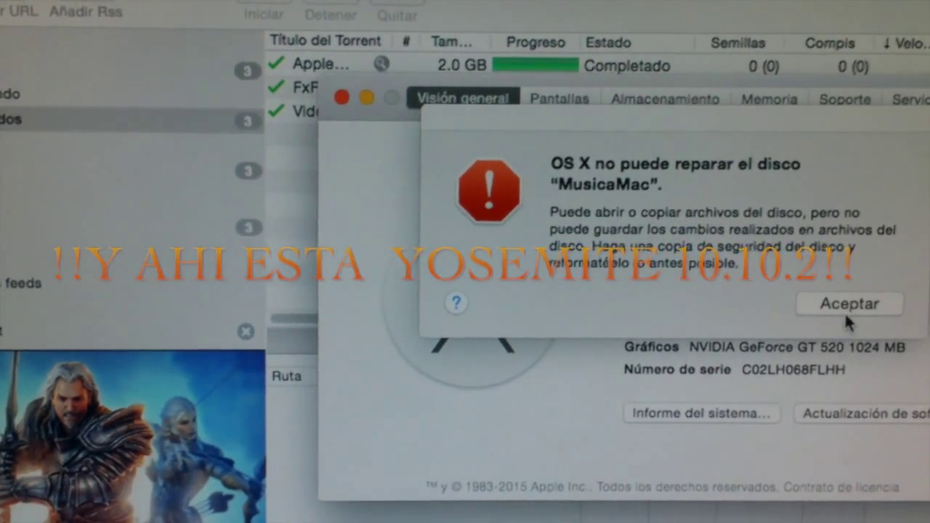
left_click(846, 311)
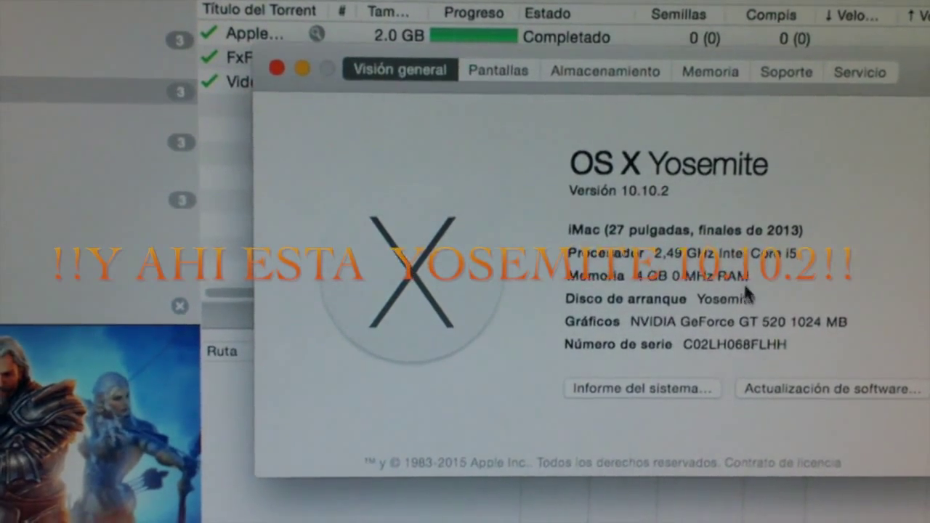